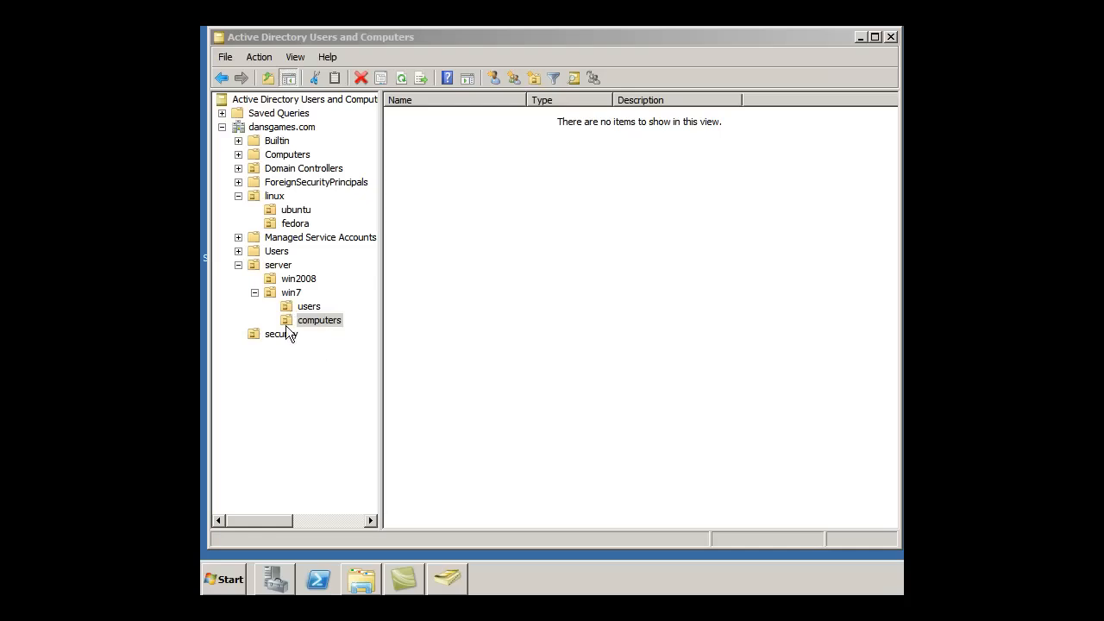
- Start a new computer account in the dansgames.com/server/win7/computers OU
{"action": "left_click", "coordinate": [289, 326]}
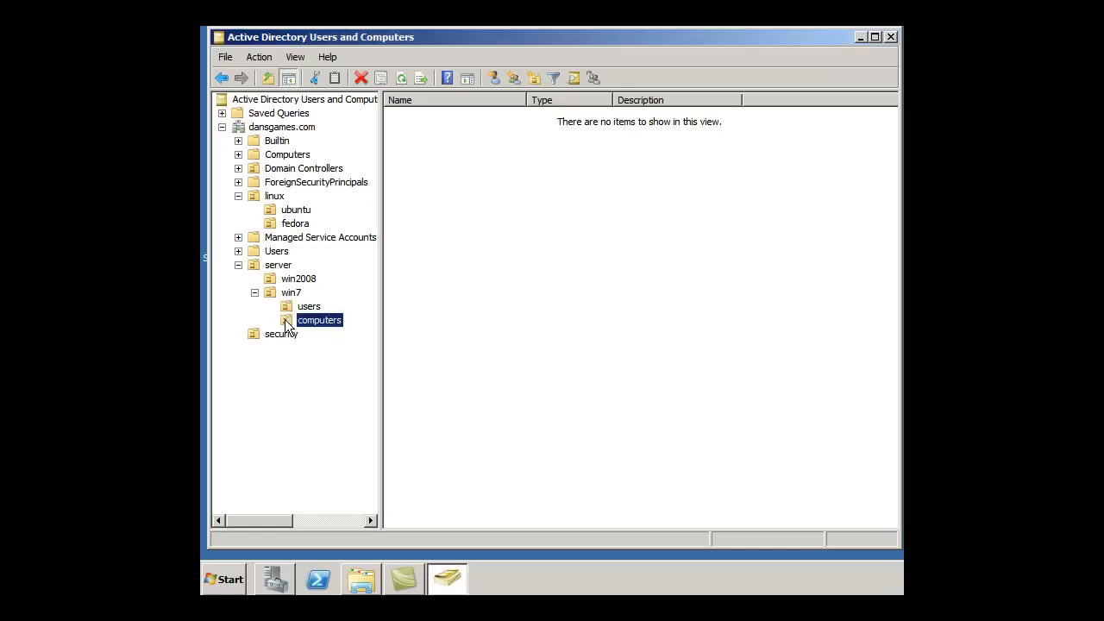
{"action": "right_click", "coordinate": [287, 326]}
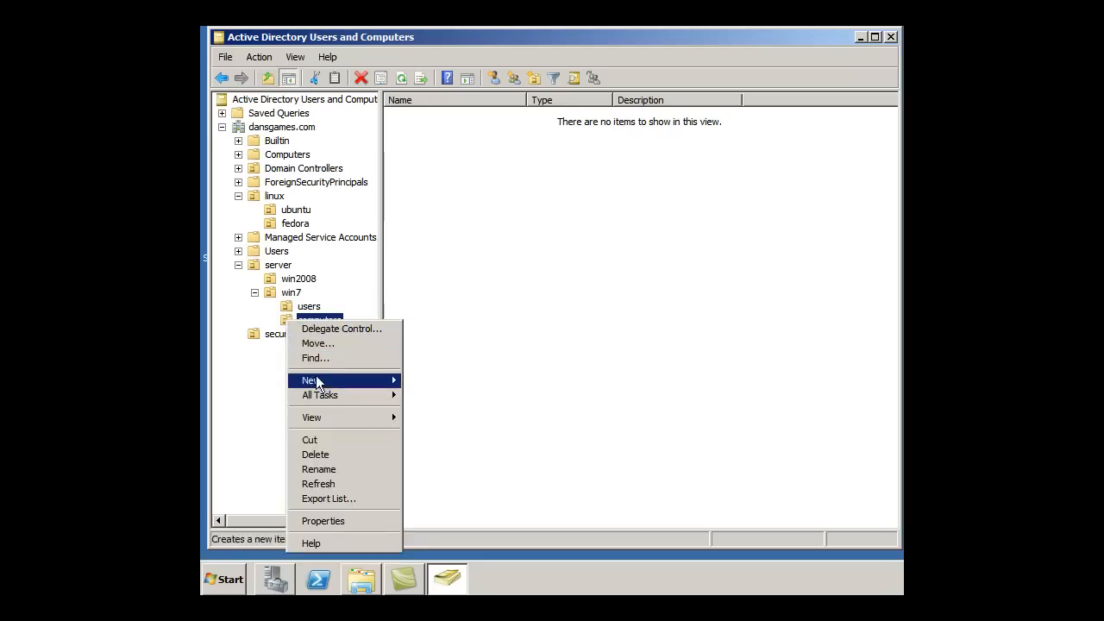
{"action": "mouse_move", "coordinate": [326, 383]}
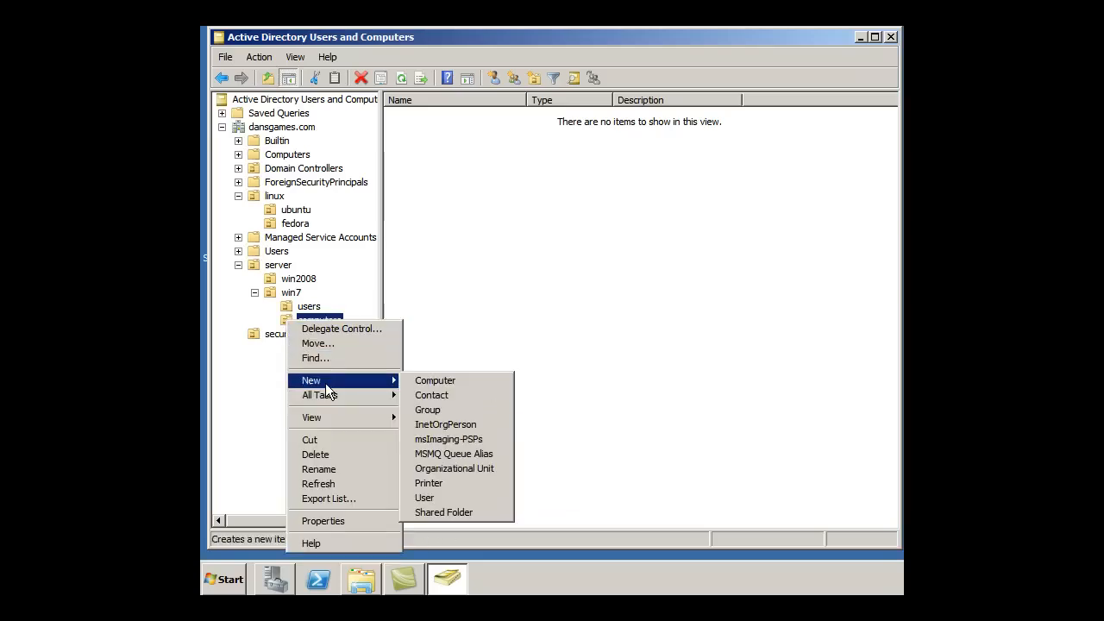
{"action": "left_click", "coordinate": [426, 380]}
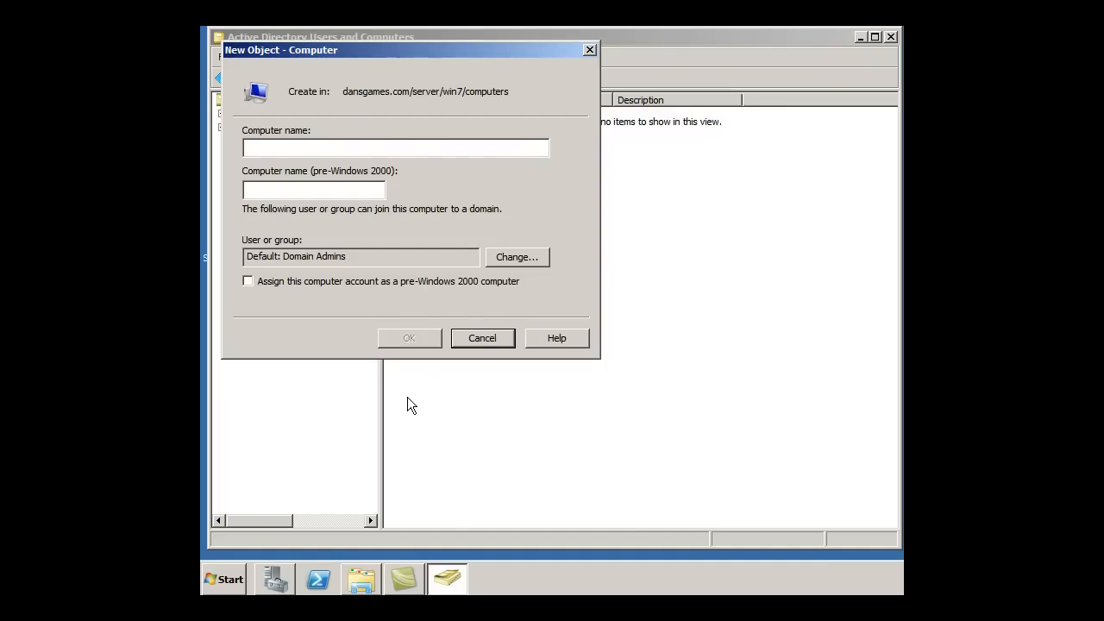
- Name the new computer Image2-PC and create it
{"action": "type", "text": "Image2"}
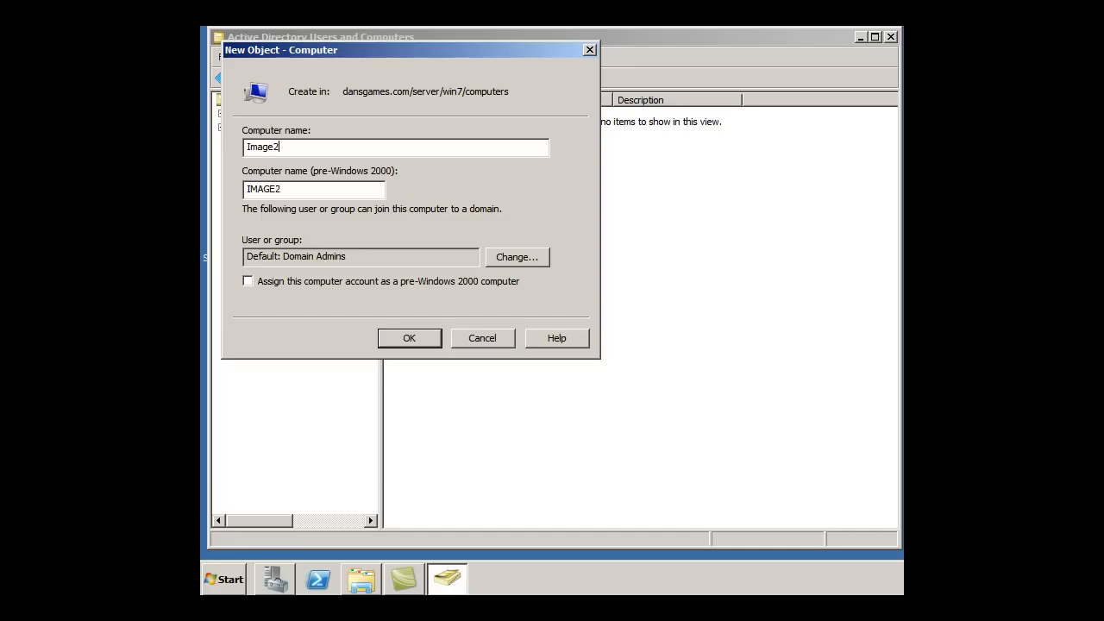
{"action": "type", "text": "-PC"}
{"action": "left_click", "coordinate": [405, 338]}
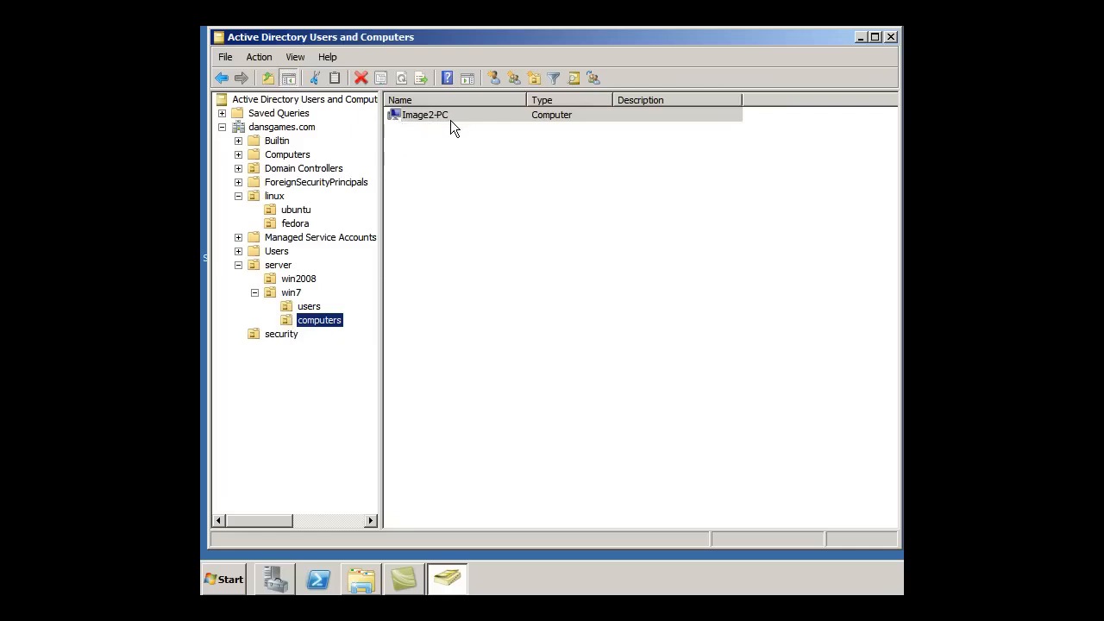
- Start a new user account in the win7 users OU
{"action": "left_click", "coordinate": [287, 313]}
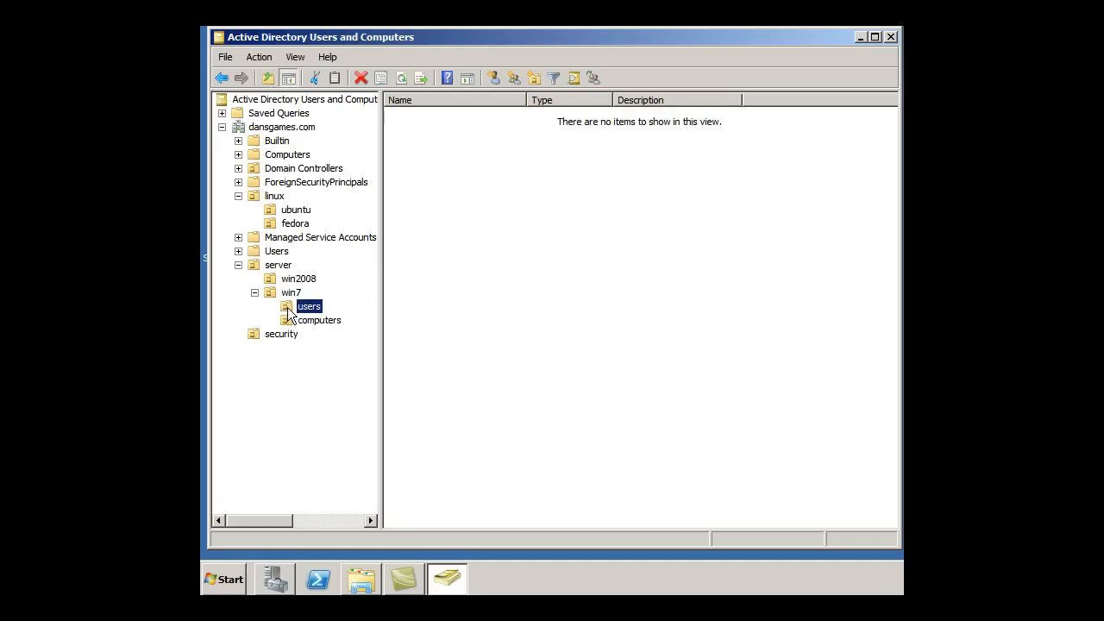
{"action": "right_click", "coordinate": [289, 312]}
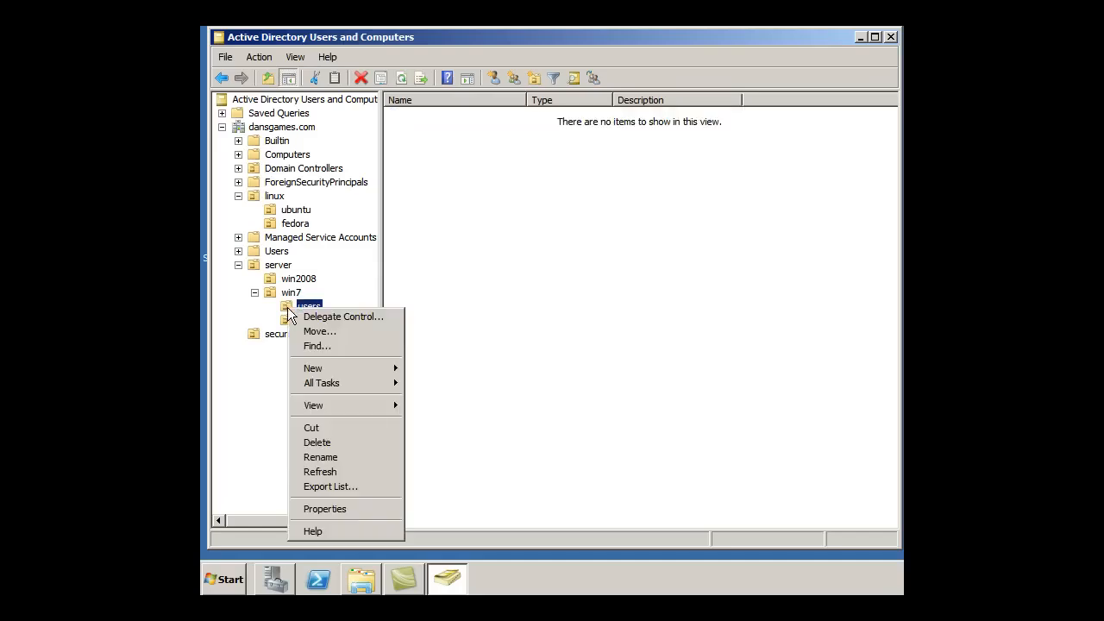
{"action": "mouse_move", "coordinate": [321, 367]}
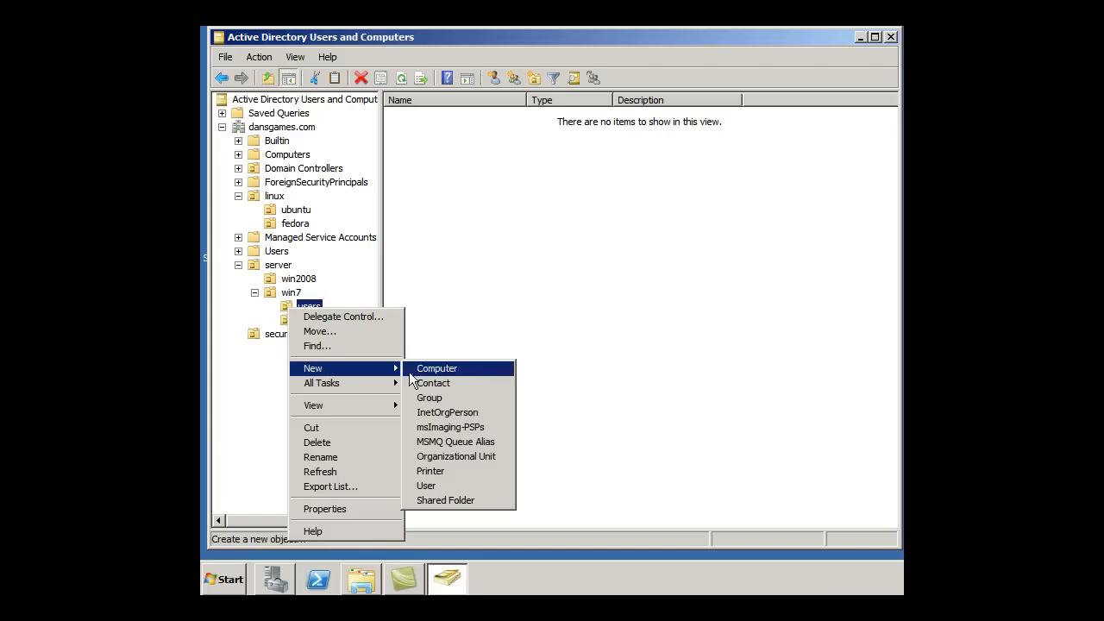
{"action": "left_click", "coordinate": [451, 485]}
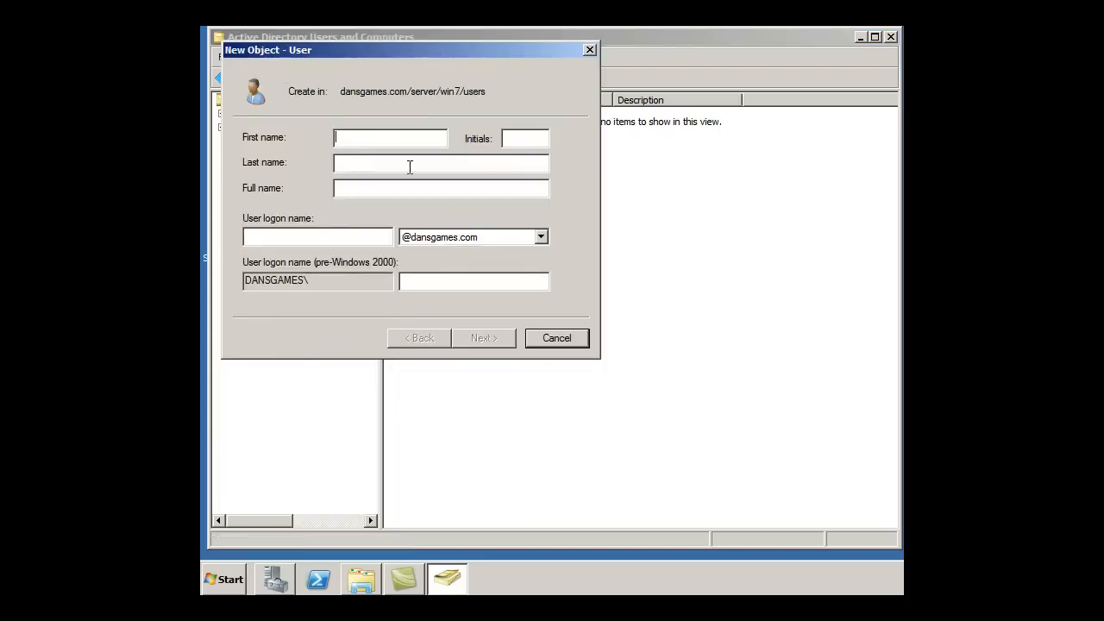
- Enter first and last name student, giving full name student student, and logon name student
{"action": "type", "text": "tudent student"}
{"action": "left_click", "coordinate": [272, 239]}
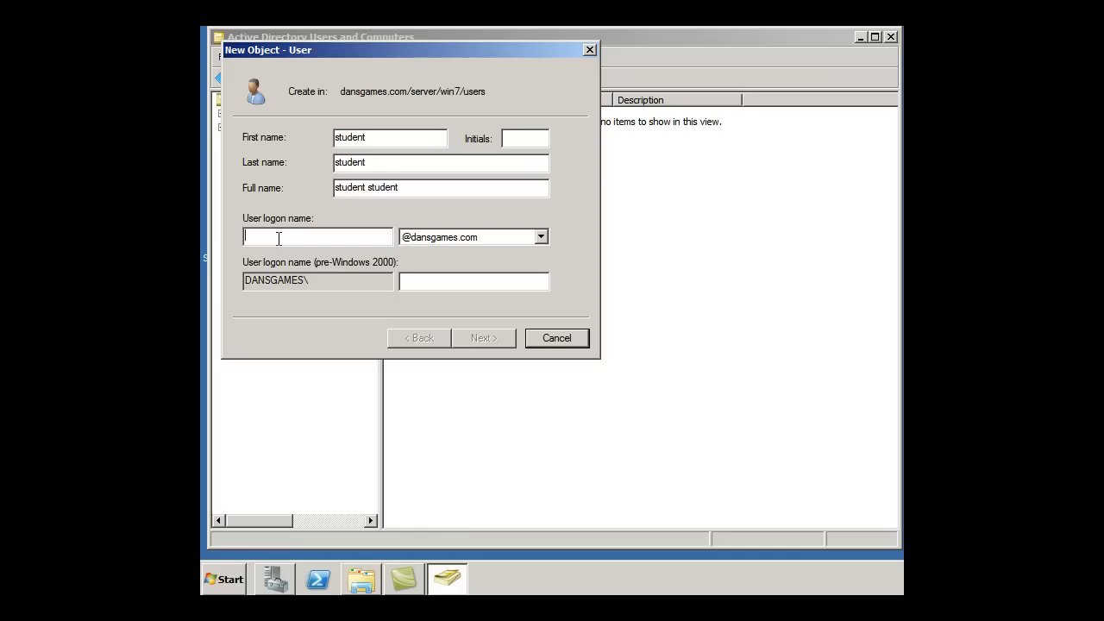
{"action": "type", "text": "student"}
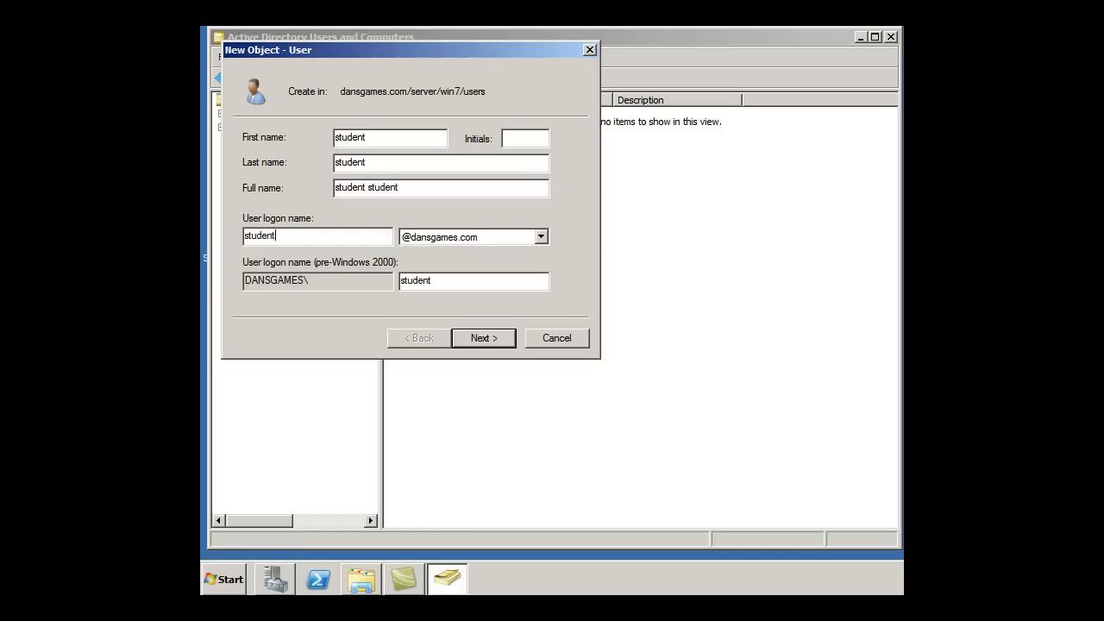
- Set the password to never expire, enter and confirm a password, and finish creating student student
{"action": "left_click", "coordinate": [479, 341]}
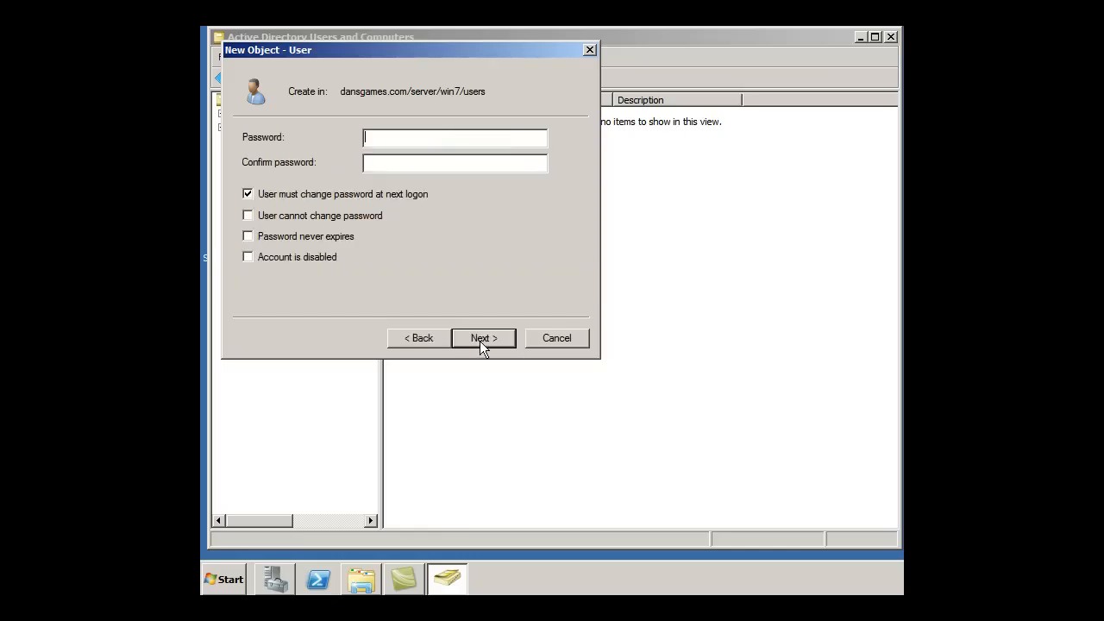
{"action": "left_click", "coordinate": [248, 239]}
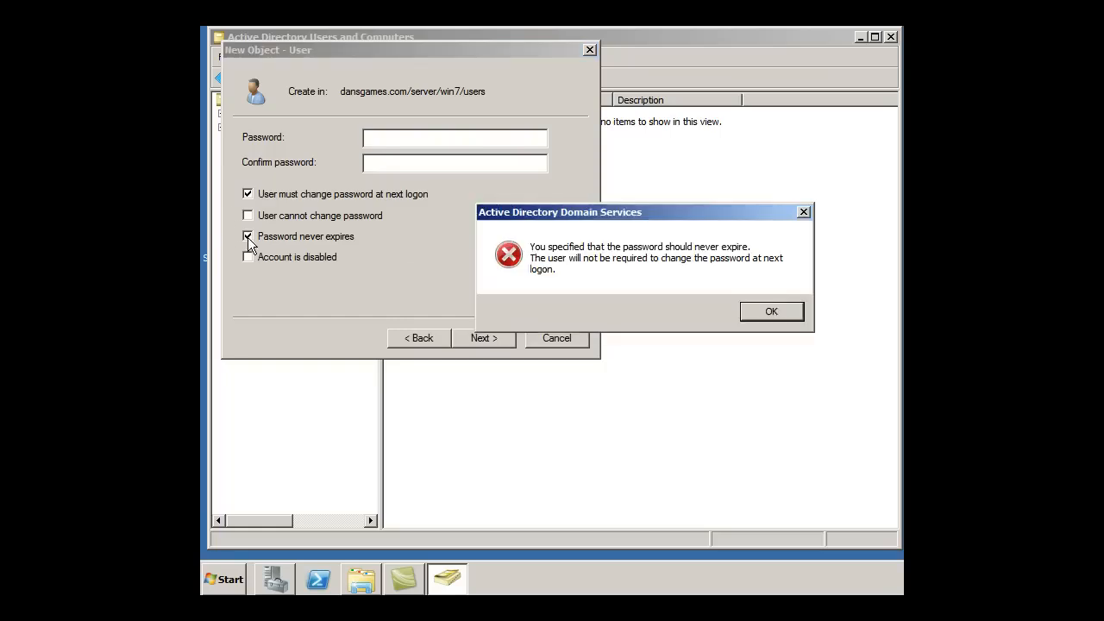
{"action": "left_click", "coordinate": [772, 313]}
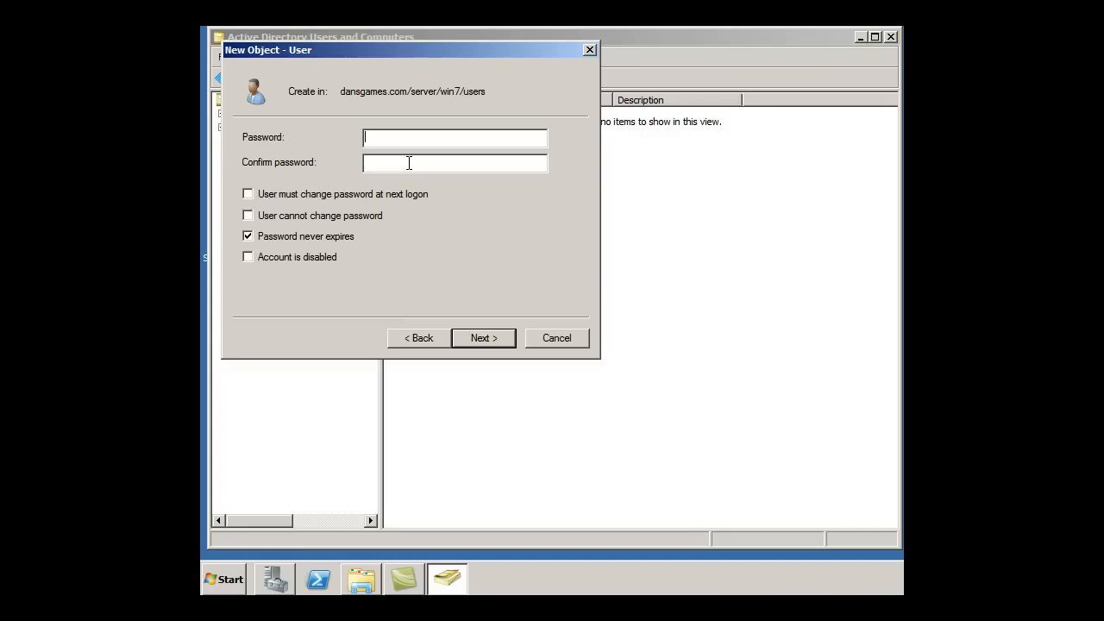
{"action": "type", "text": "P@ssword"}
{"action": "type", "text": "P@ssw0rd"}
{"action": "left_click", "coordinate": [477, 340]}
{"action": "left_click", "coordinate": [484, 337]}
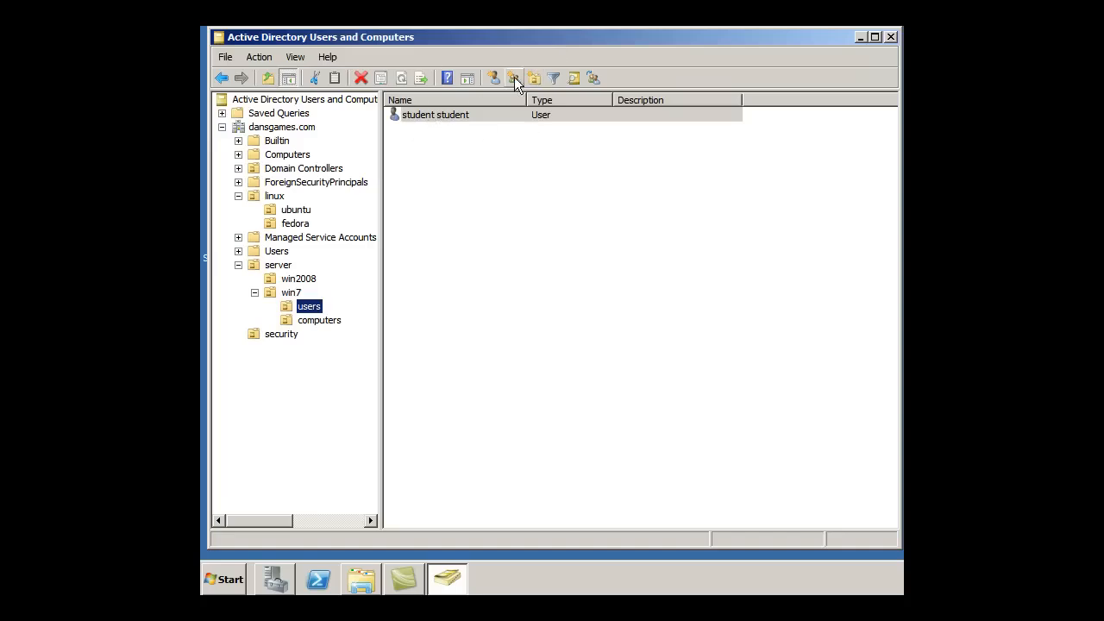
- Verify Image2-PC in the win7 computers OU and student student in the win7 users OU
{"action": "left_click_drag", "start_coordinate": [488, 39], "coordinate": [493, 37]}
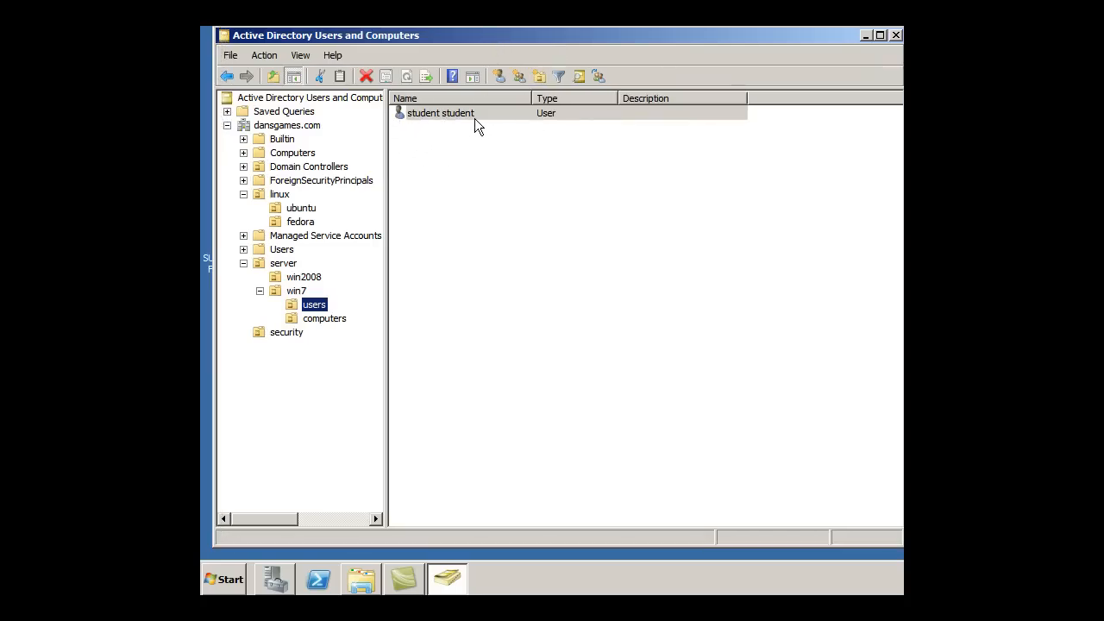
{"action": "left_click", "coordinate": [314, 318]}
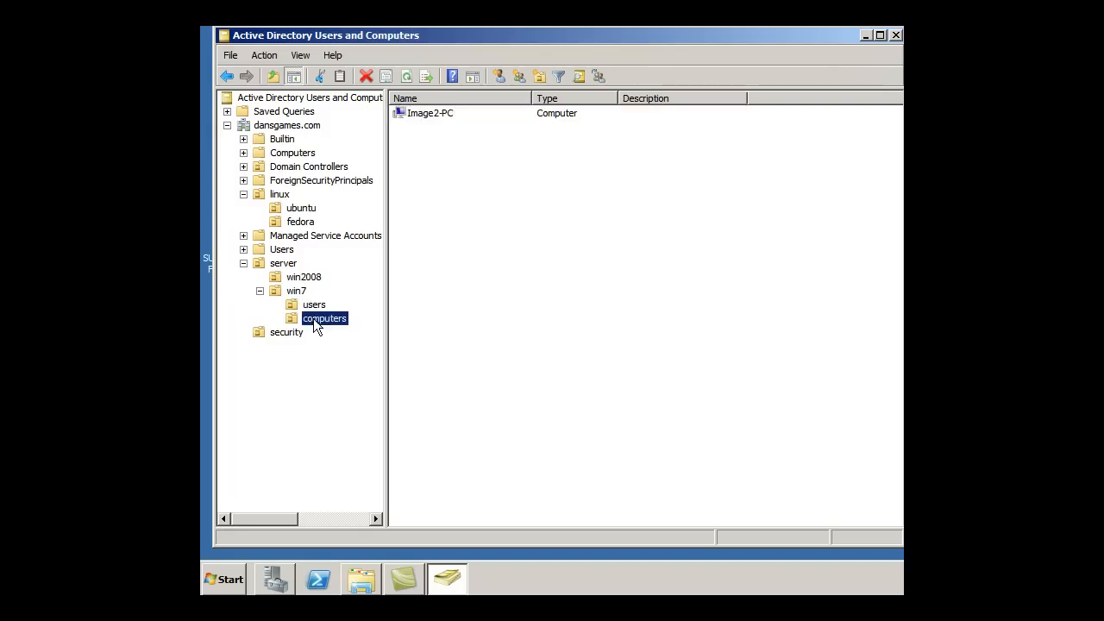
{"action": "left_click", "coordinate": [294, 306]}
{"action": "left_click", "coordinate": [295, 321]}
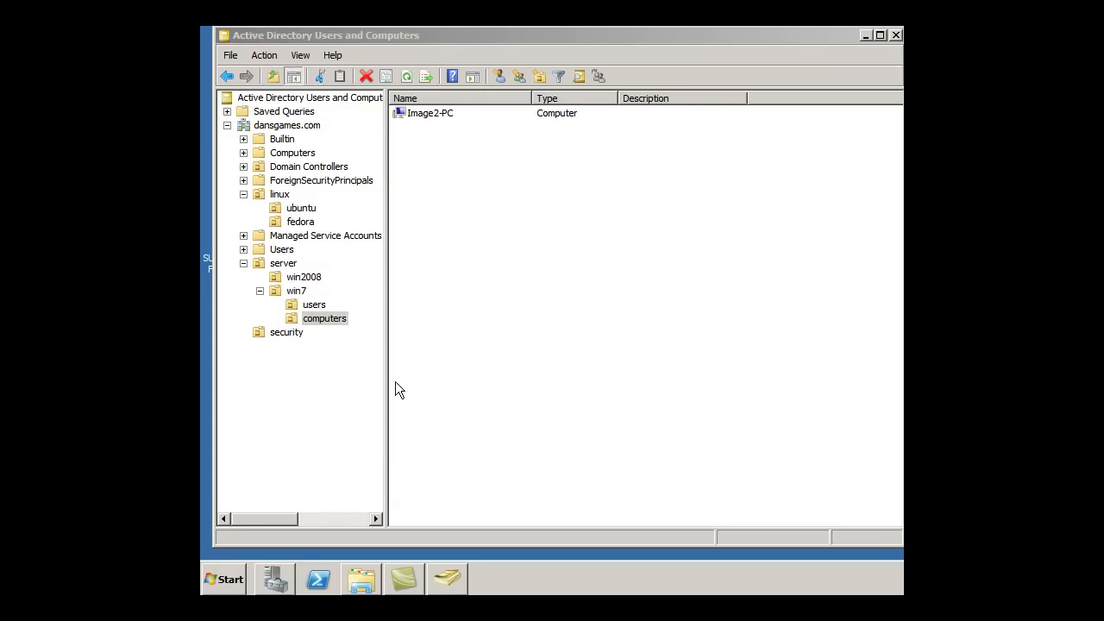
{"action": "left_click", "coordinate": [292, 308]}
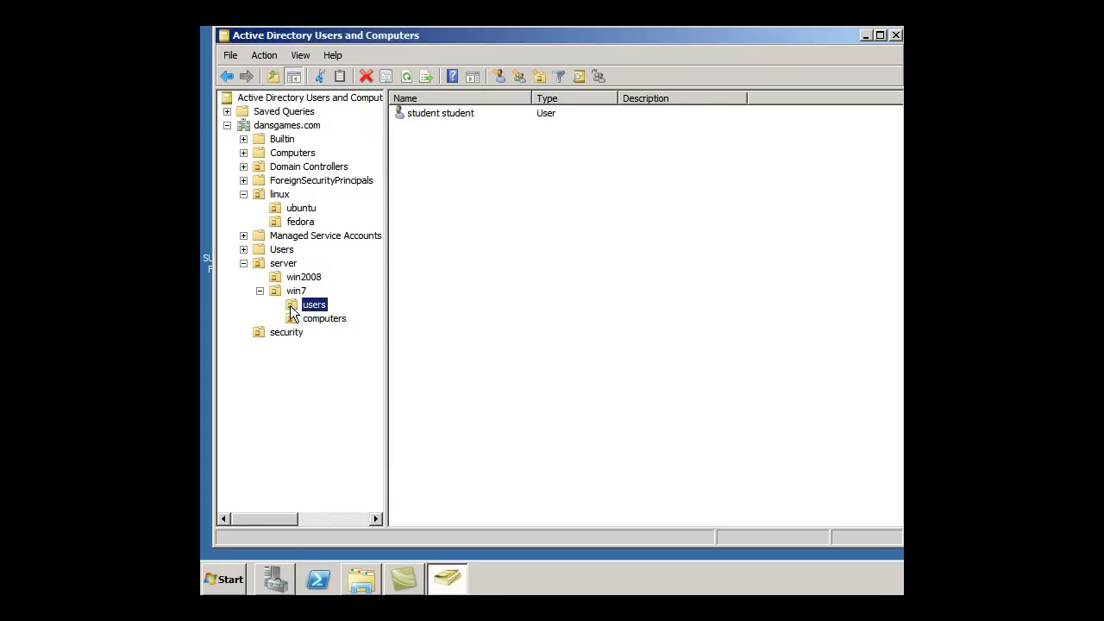
{"action": "right_click", "coordinate": [291, 306]}
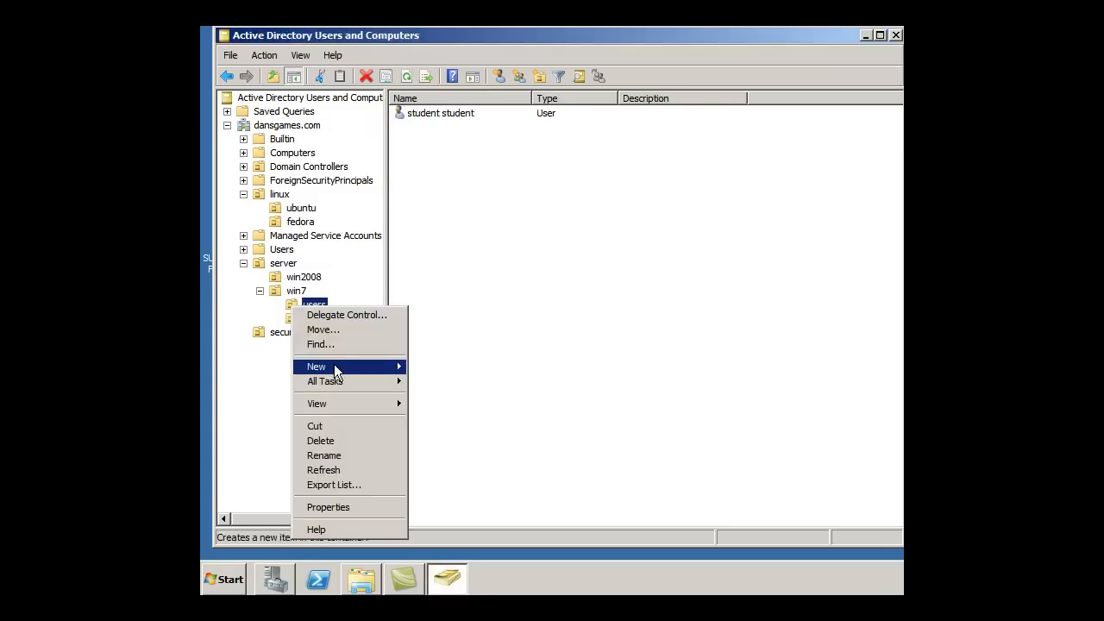
- Start another new user in the users OU with first name and logon name test
{"action": "mouse_move", "coordinate": [337, 366]}
{"action": "left_click", "coordinate": [450, 483]}
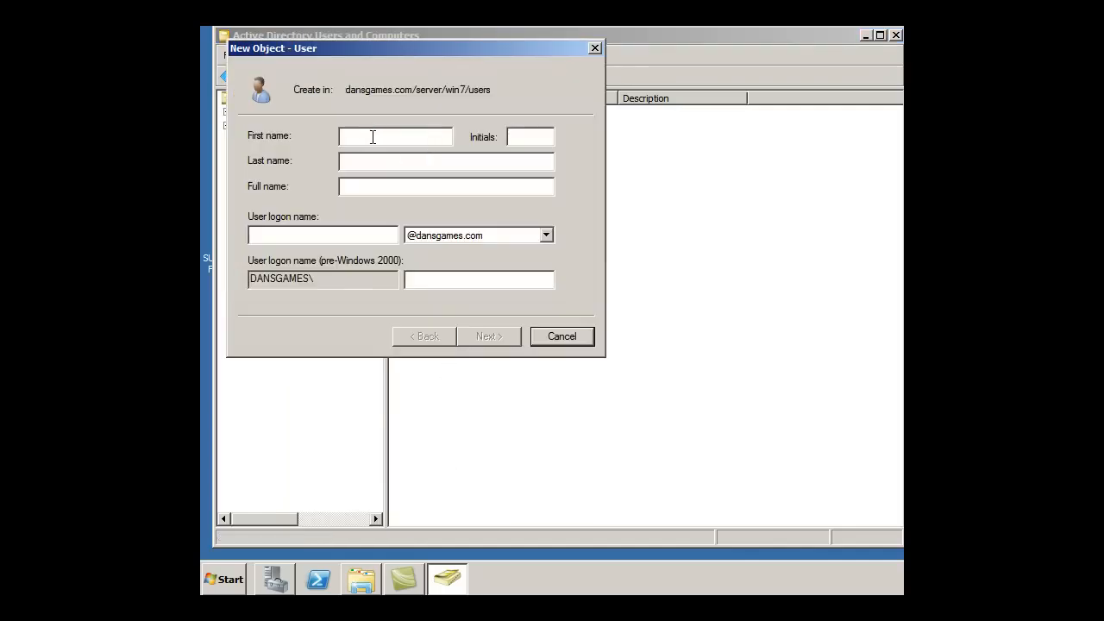
{"action": "type", "text": "test"}
{"action": "left_click", "coordinate": [369, 241]}
{"action": "type", "text": "test"}
- Enter and confirm a short five-character password and try to finish creating test
{"action": "left_click", "coordinate": [500, 336]}
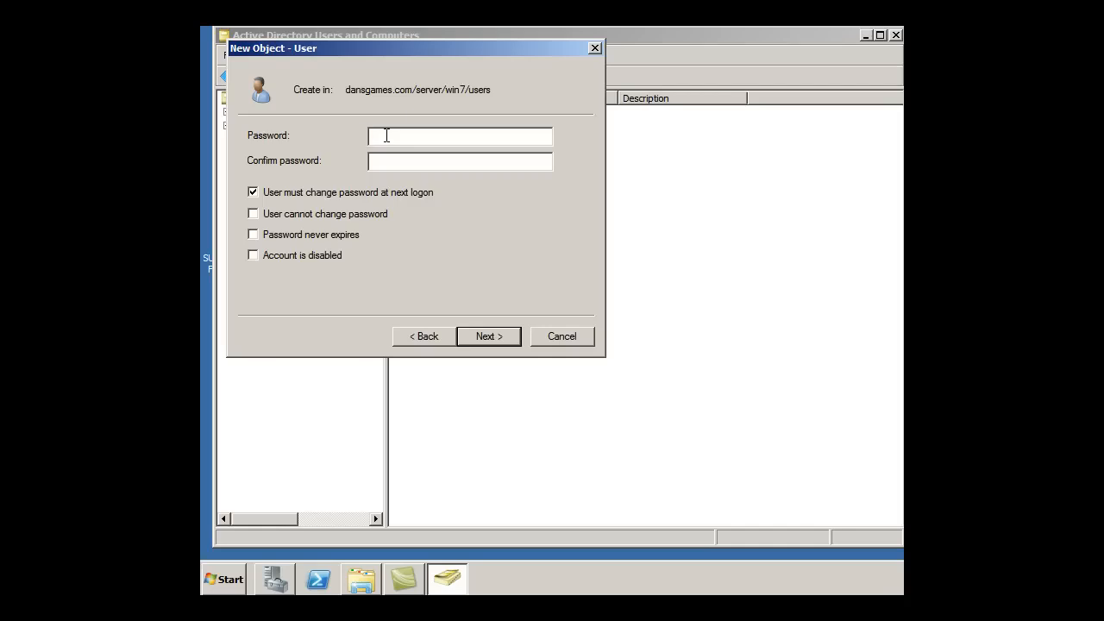
{"action": "type", "text": "*****"}
{"action": "left_click", "coordinate": [392, 166]}
{"action": "type", "text": "*****"}
{"action": "left_click", "coordinate": [487, 337]}
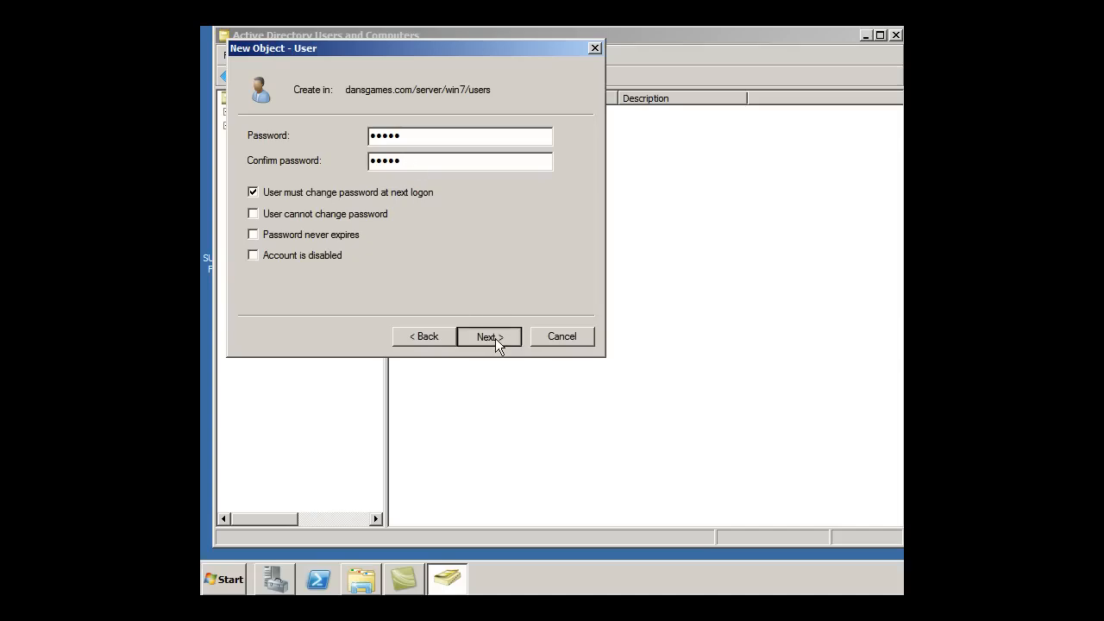
{"action": "left_click", "coordinate": [489, 336]}
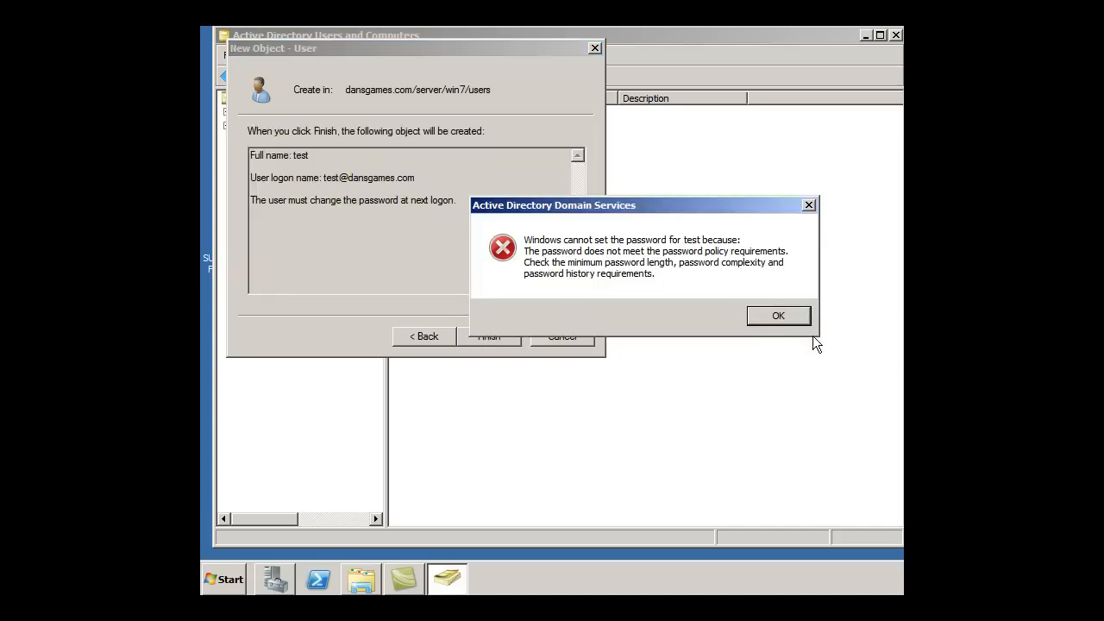
- Dismiss the password-policy error and return to the test user's password page
{"action": "left_click", "coordinate": [771, 316]}
{"action": "left_click", "coordinate": [769, 316]}
{"action": "left_click", "coordinate": [420, 336]}
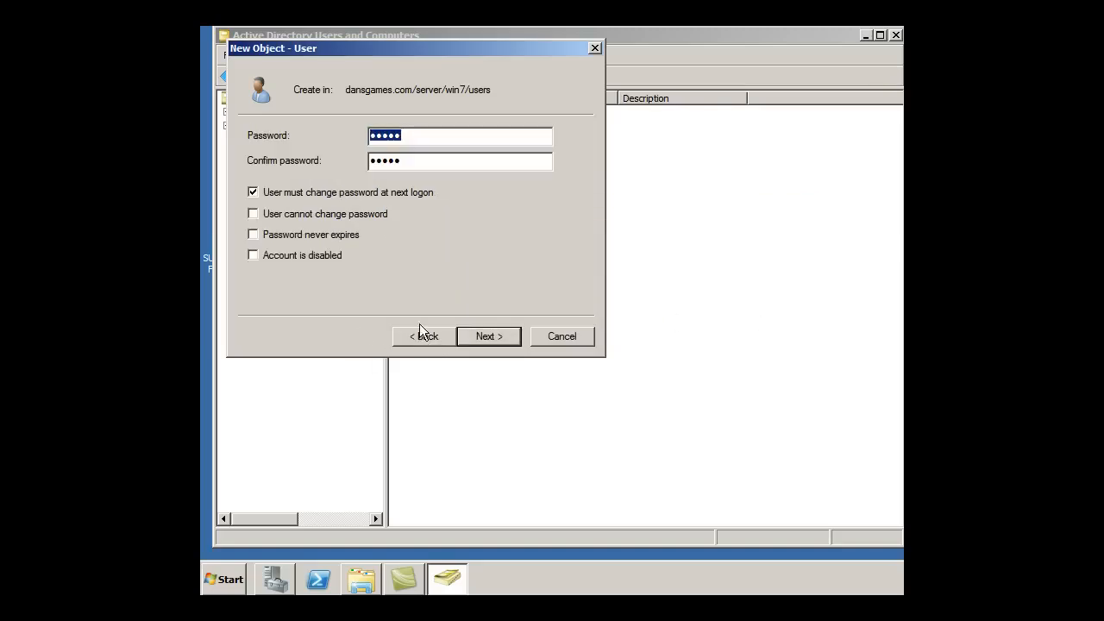
{"action": "double_click", "coordinate": [409, 139]}
{"action": "double_click", "coordinate": [420, 164]}
- Replace both password fields with a longer password and retry finishing the test user
{"action": "left_click_drag", "start_coordinate": [409, 134], "coordinate": [326, 137]}
{"action": "type", "text": "●●●●●●●●●"}
{"action": "left_click_drag", "start_coordinate": [405, 161], "coordinate": [314, 153]}
{"action": "type", "text": "●●●●●●●●"}
{"action": "left_click_drag", "start_coordinate": [438, 162], "coordinate": [337, 158]}
{"action": "type", "text": "●●●●●●●●●"}
{"action": "left_click", "coordinate": [491, 337]}
{"action": "left_click", "coordinate": [493, 338]}
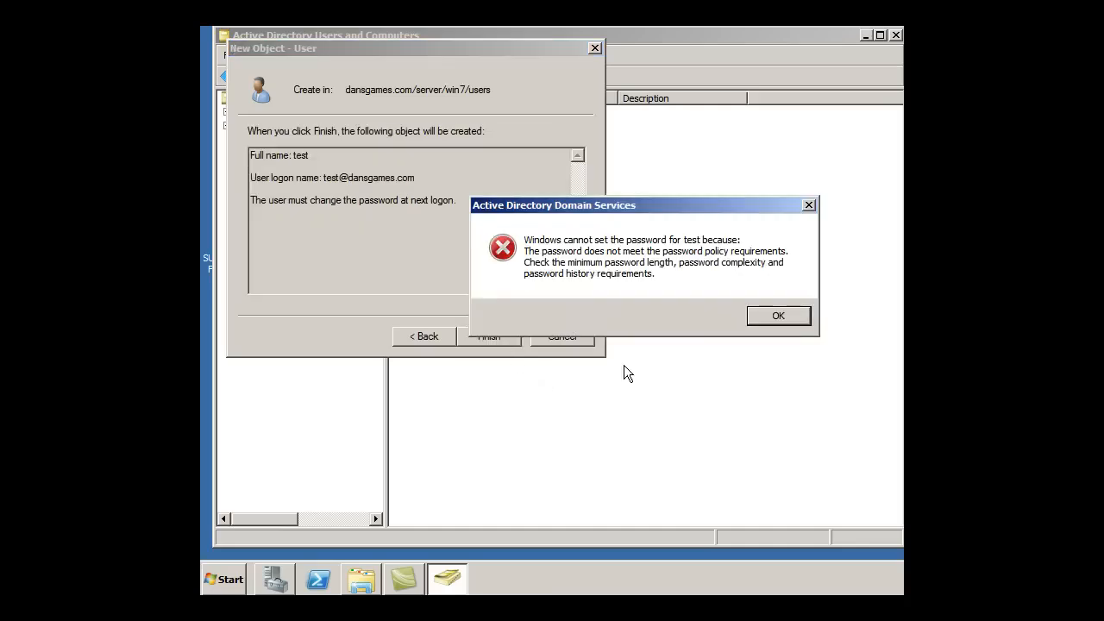
- Dismiss the error, go back, and select the Password and Confirm password text for re-entry
{"action": "left_click", "coordinate": [797, 316]}
{"action": "left_click", "coordinate": [414, 335]}
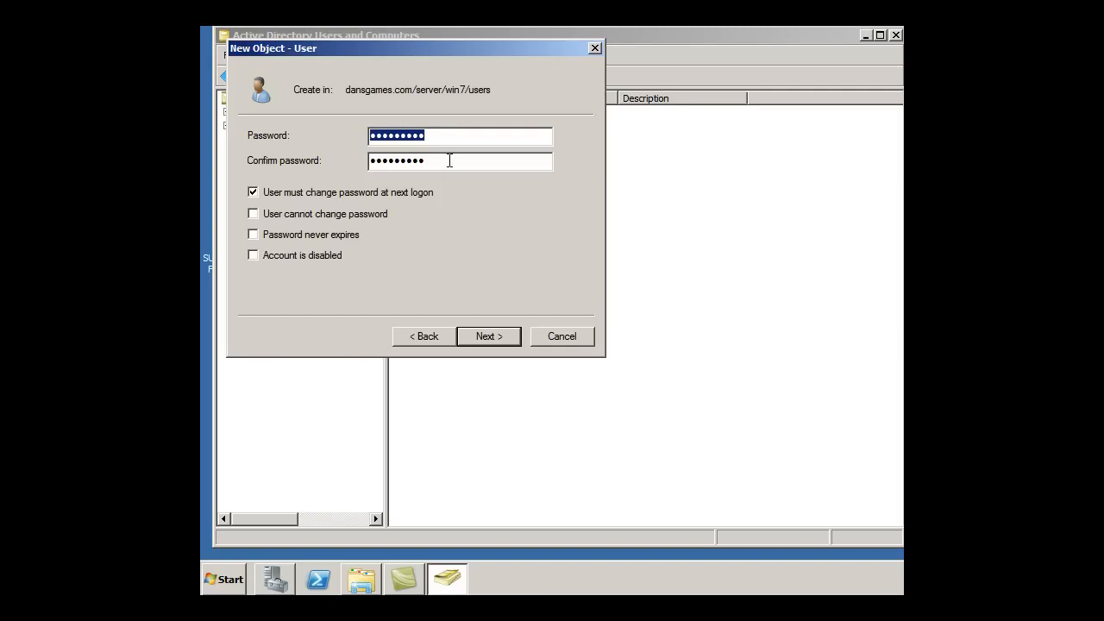
{"action": "left_click_drag", "start_coordinate": [446, 162], "coordinate": [284, 164]}
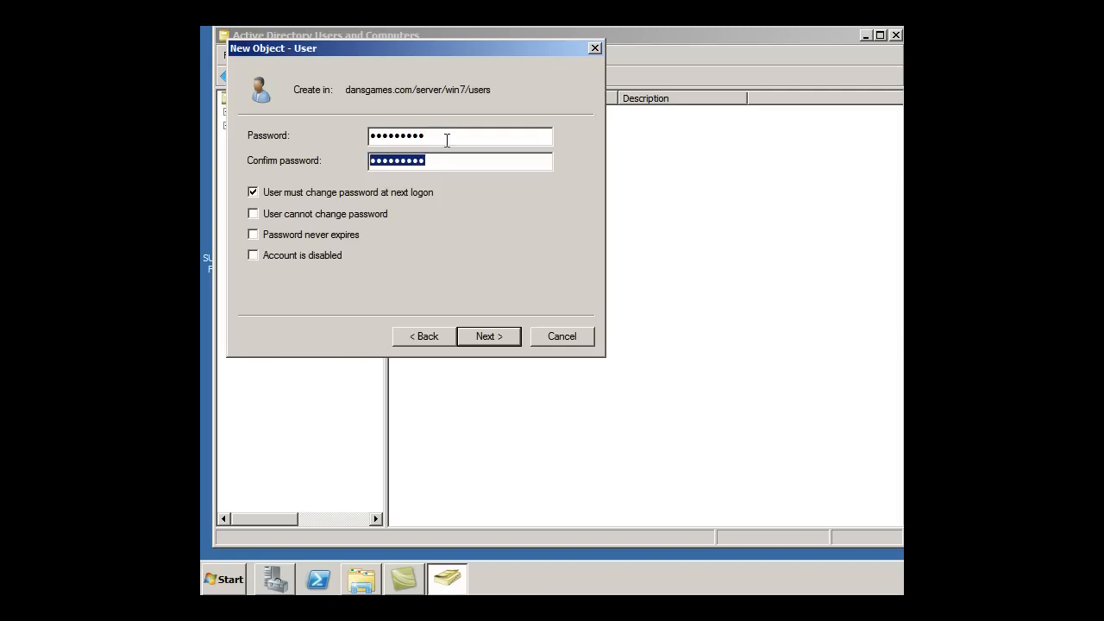
{"action": "left_click_drag", "start_coordinate": [446, 140], "coordinate": [326, 144]}
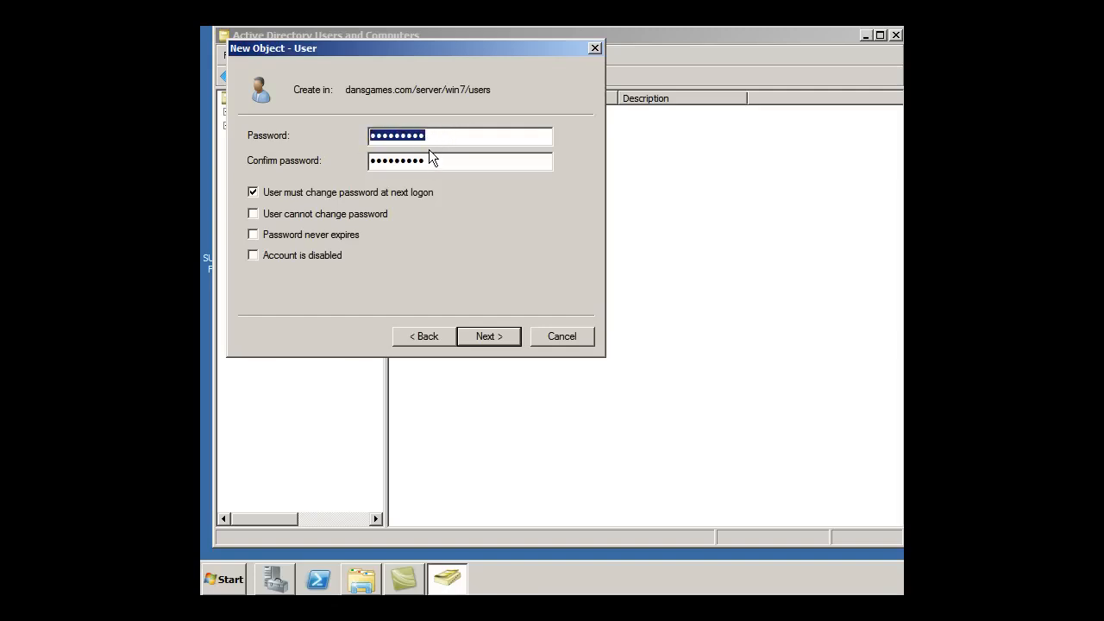